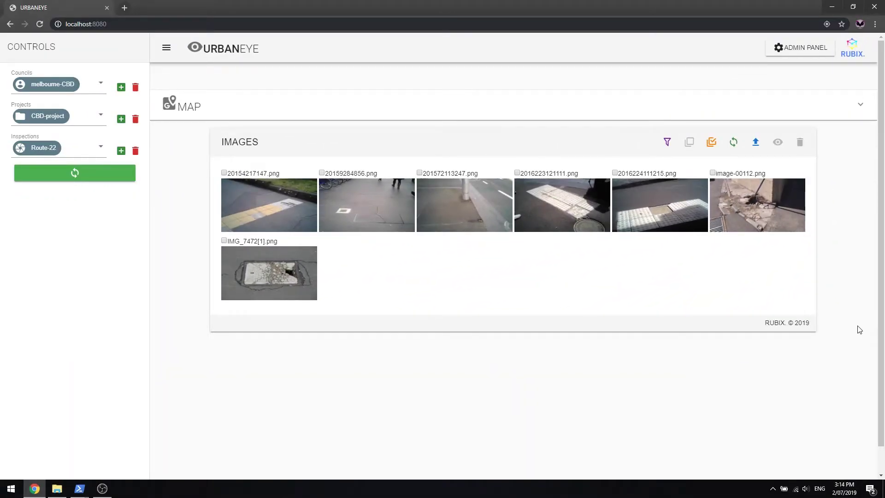
Open image-00112.png and raise its confidence threshold to 9, leaving two Medium_ConcretePaver defects.
click(792, 220)
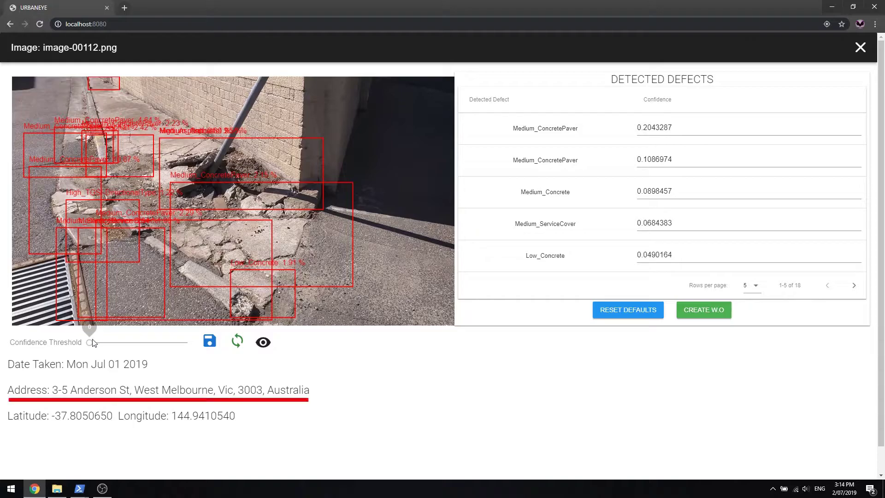
drag(91, 342, 99, 343)
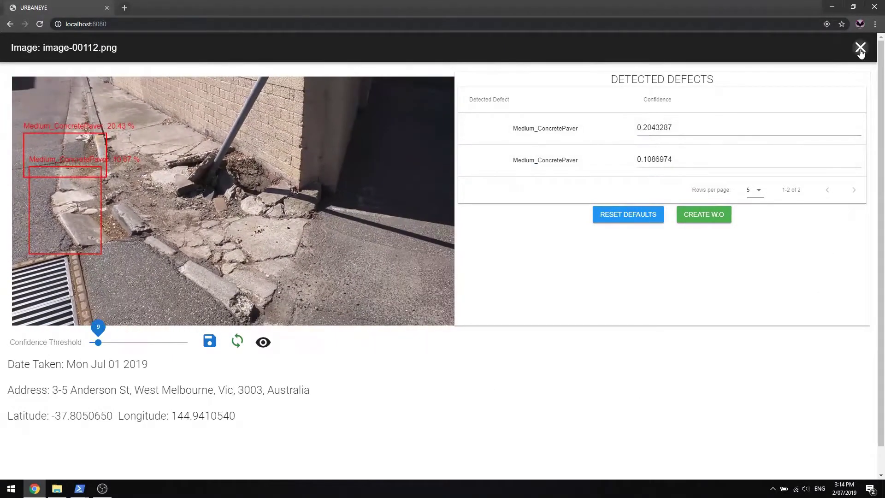
Close the image-00112.png viewer, expand the Melbourne map and preview its image markers.
click(861, 48)
click(727, 104)
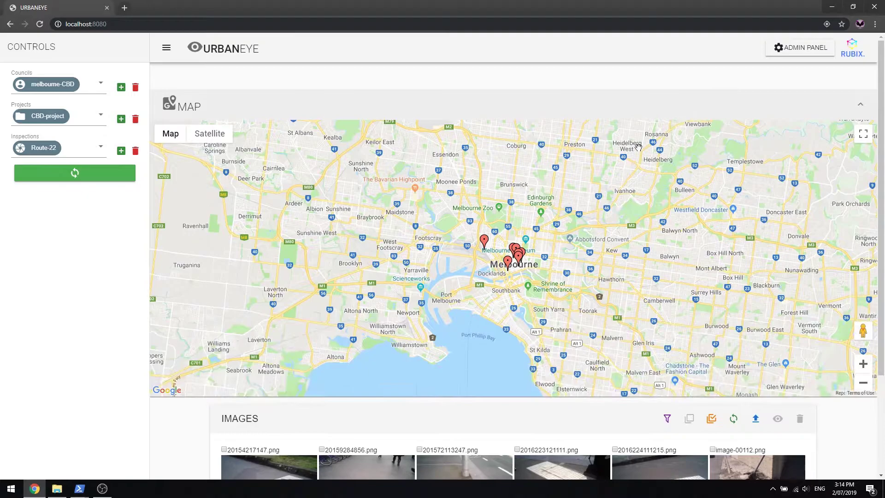
click(507, 262)
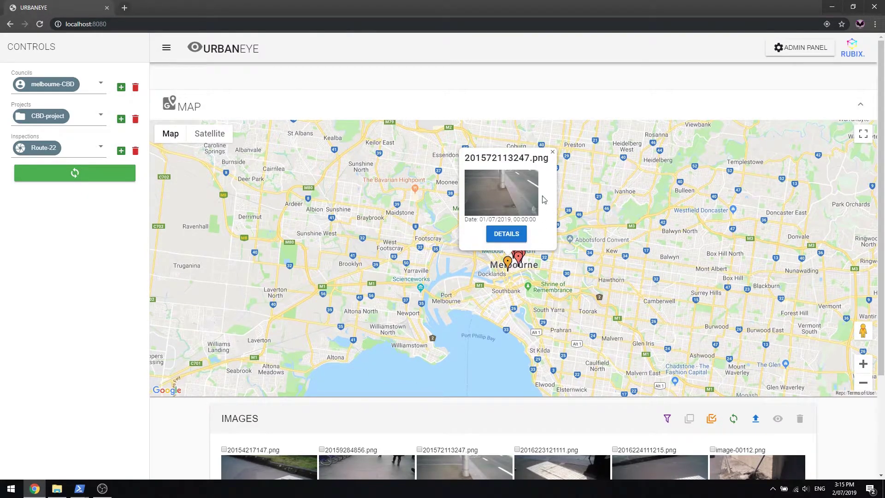
click(553, 152)
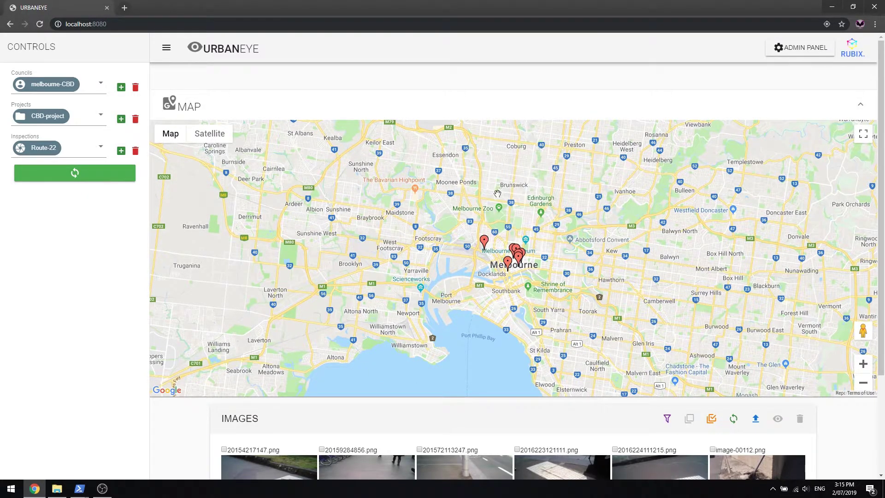
click(485, 243)
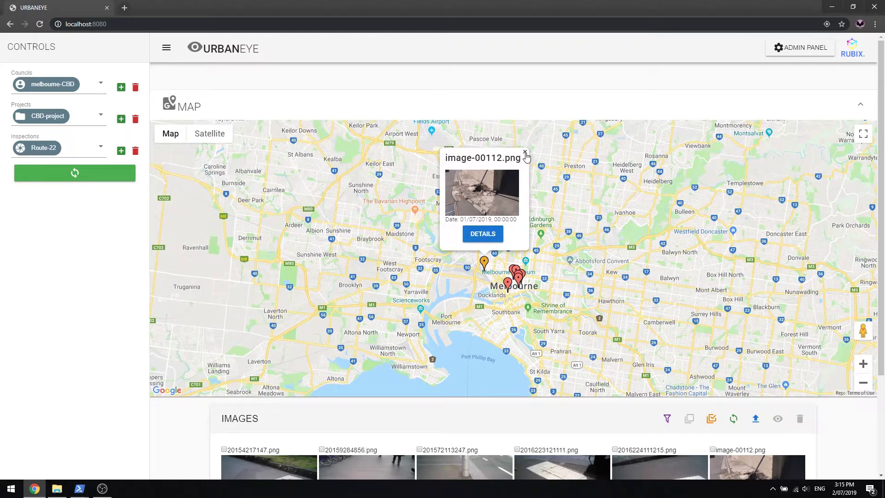
click(525, 152)
click(713, 449)
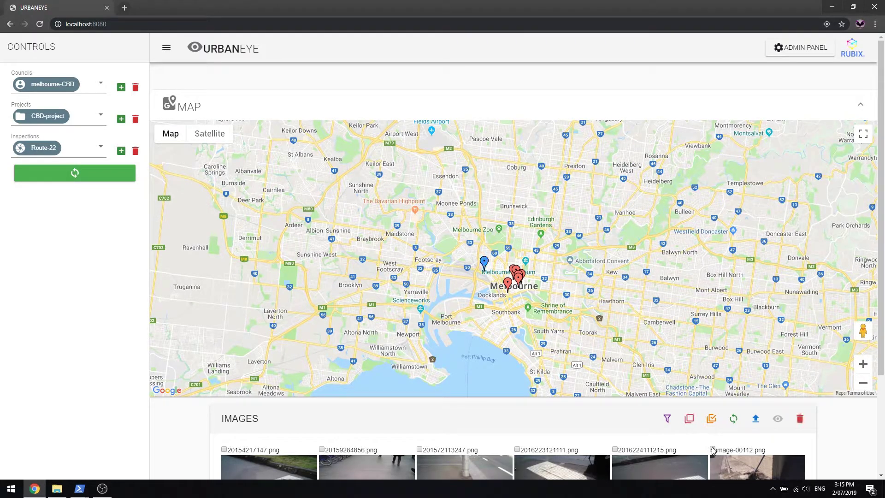
click(712, 450)
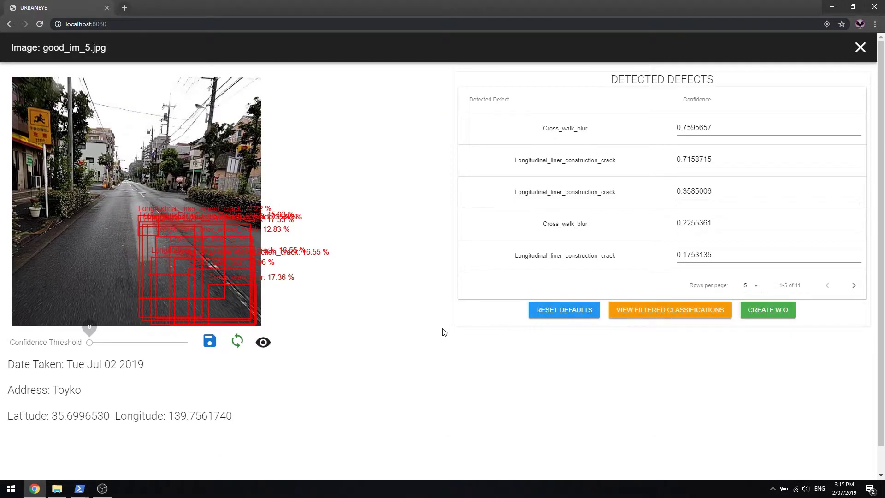
Raise good_im_5.jpg's confidence threshold to about 26, leaving three detections, and close its viewer.
drag(90, 343, 115, 343)
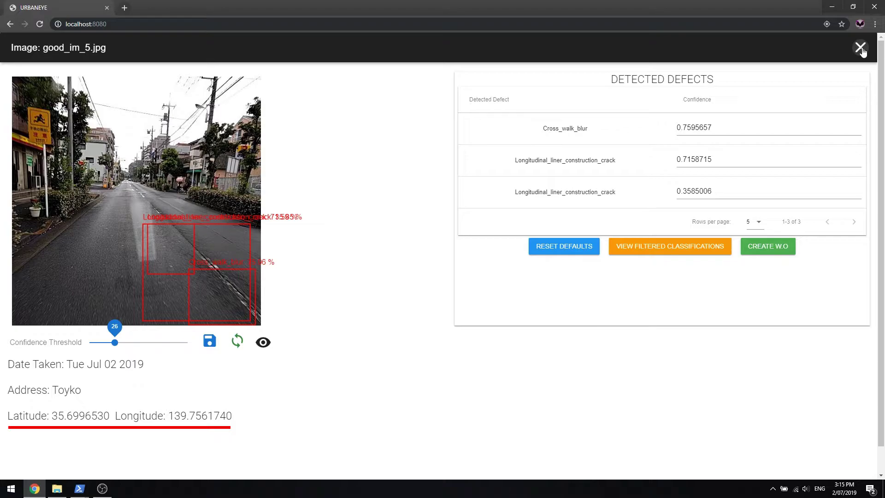
click(860, 48)
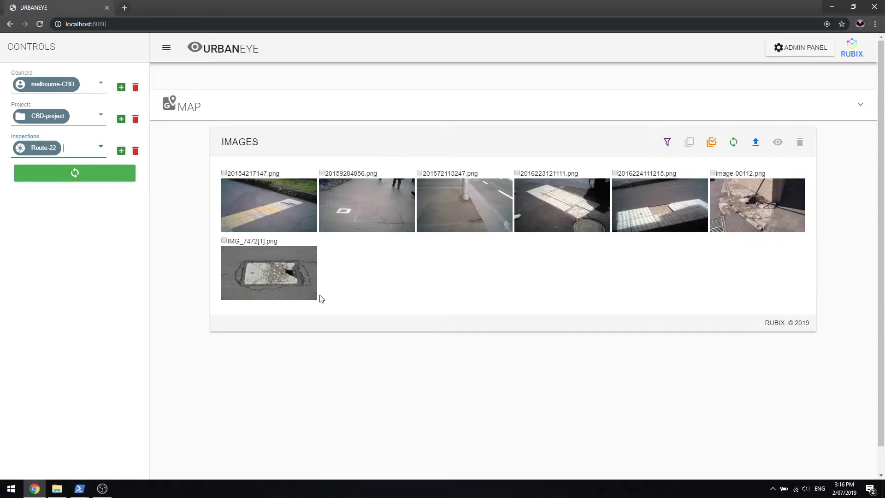
Filter IMG_7472[1].png to its two service-cover defects at threshold 31, then close it.
click(292, 274)
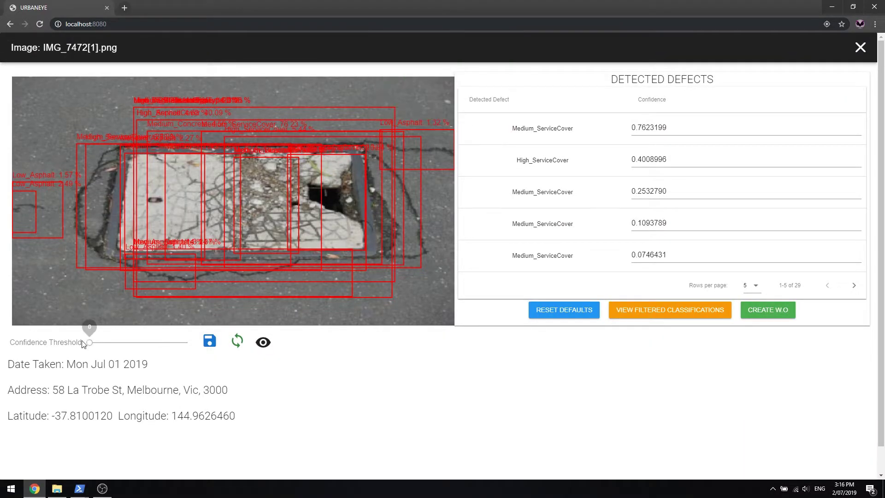
drag(90, 343, 121, 344)
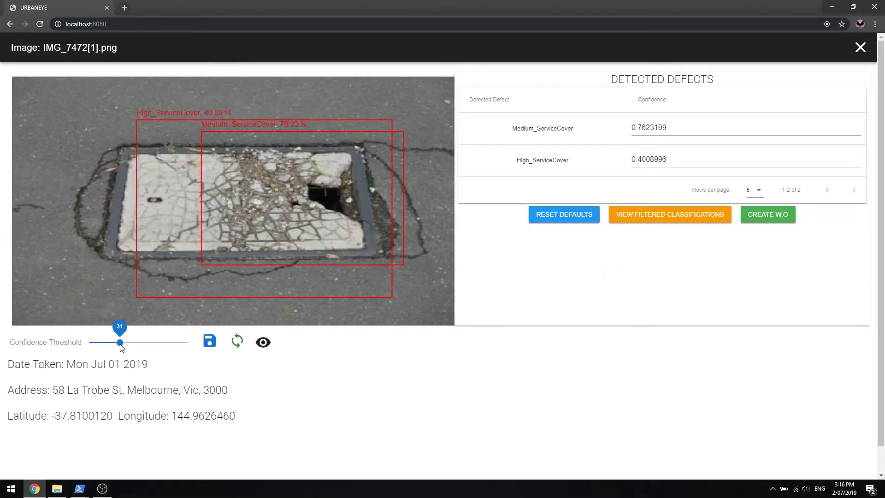
click(860, 52)
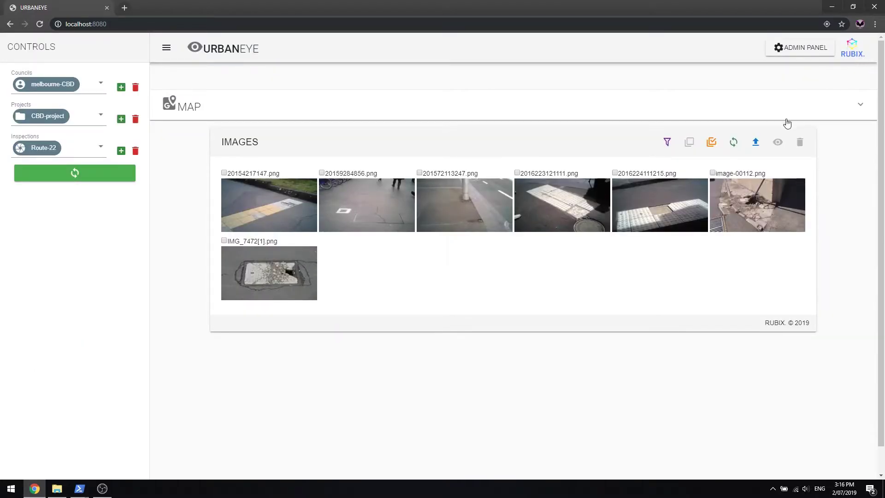
Upload the Island Road photo 201771283927.png to the Route-22 inspection.
click(757, 144)
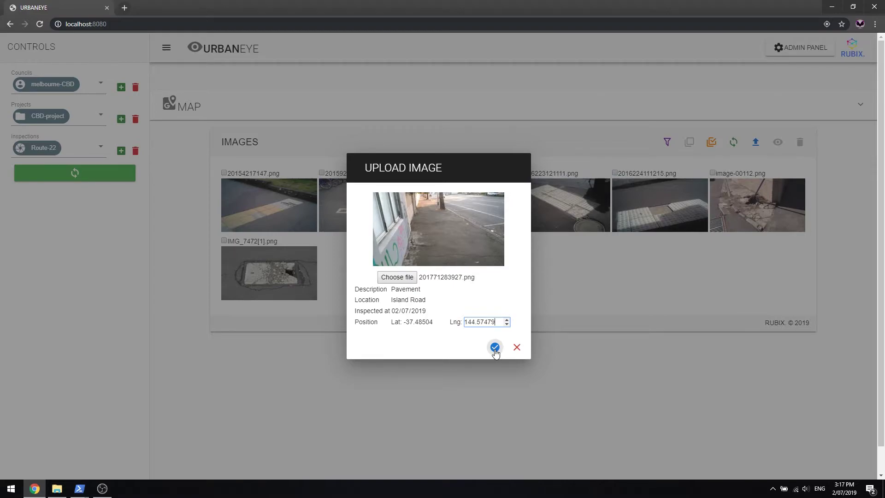
click(495, 347)
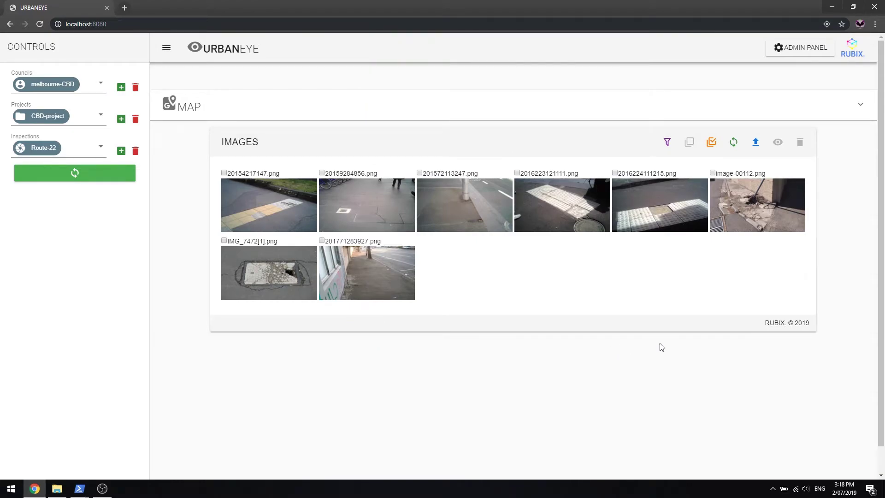
For melbourne-CBD, add a threshold-above-70 rule and a High_TGSI-HazardType classification rule.
click(810, 52)
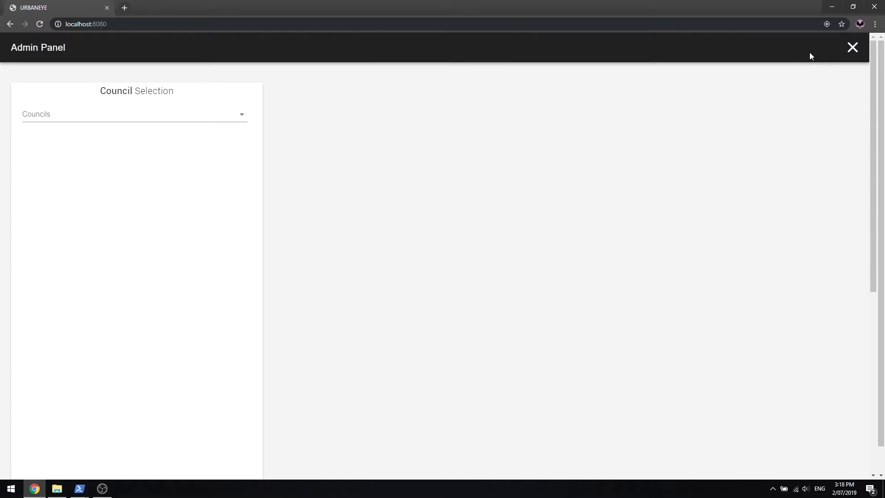
click(138, 115)
click(73, 223)
drag(604, 156, 637, 159)
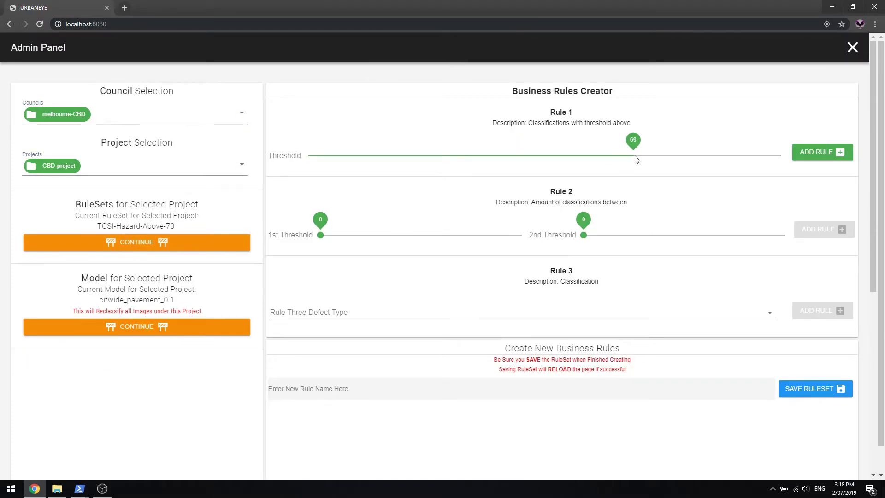
click(442, 312)
click(392, 457)
click(823, 152)
click(823, 310)
Name the ruleset 'High-TGSI-Hazard-Type-Above-70', save it and apply it.
scroll(632, 340, down, 5)
click(410, 163)
text(High)
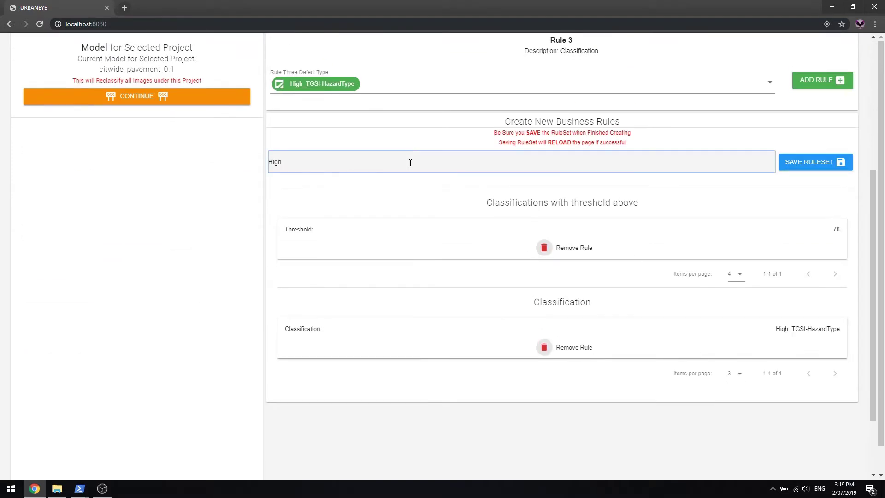
text(-TGSI-Hazard-Type-Above-70)
click(817, 163)
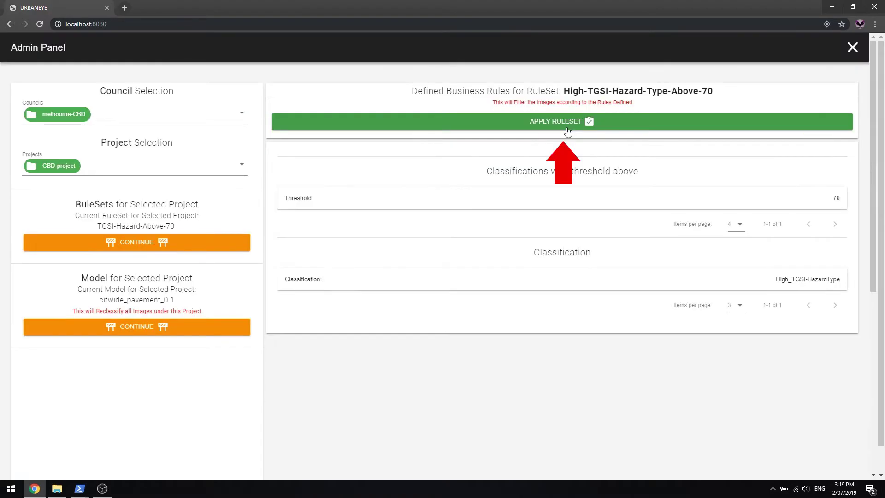
click(568, 132)
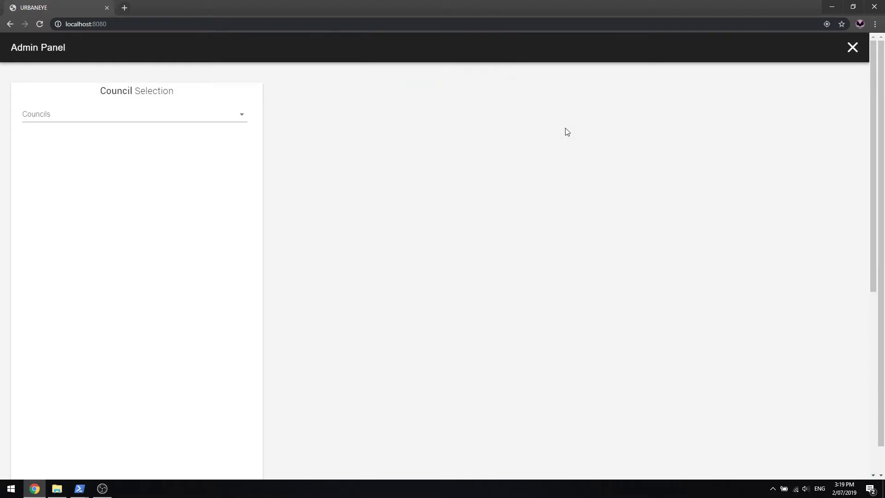
Leave the Admin Panel and filter the images by the ruleset down to three matches.
click(853, 48)
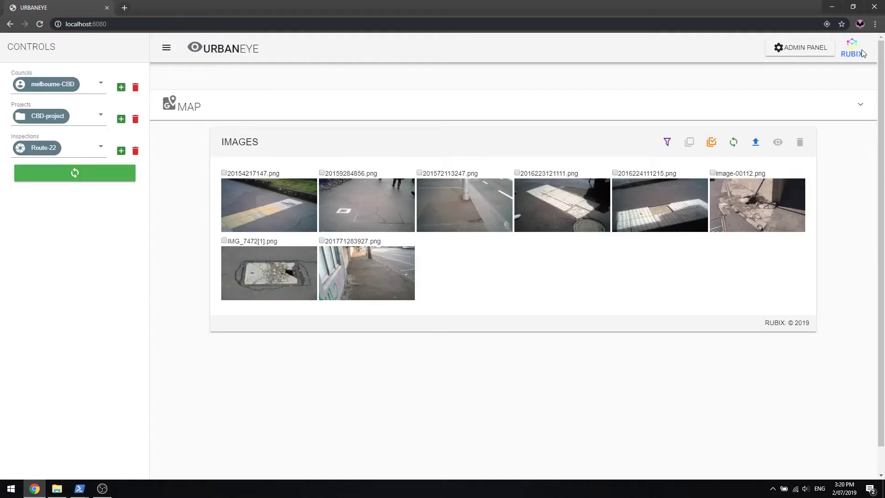
click(663, 144)
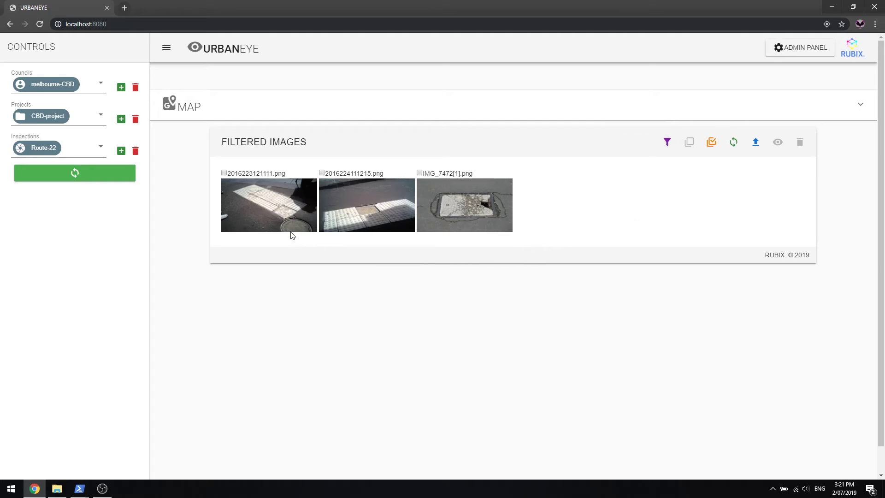
Open 2016223121111.png and show its 10 filtered High_TGSI-HazardType classifications.
click(278, 204)
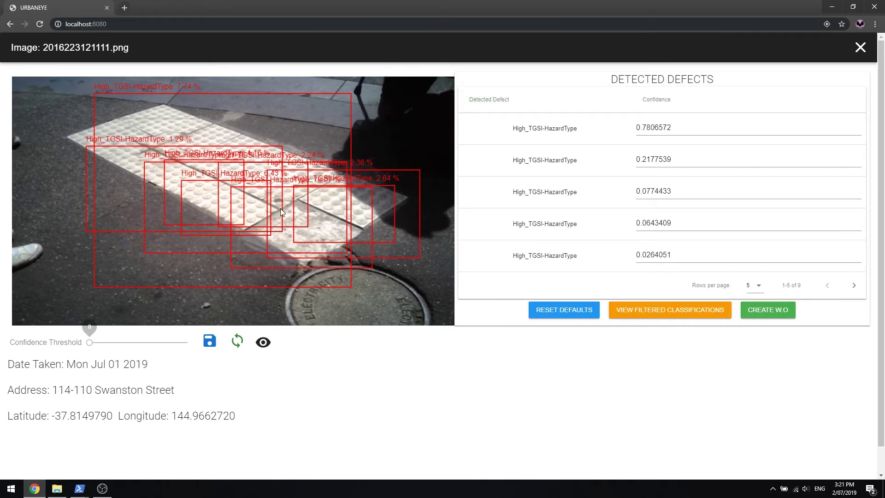
click(652, 313)
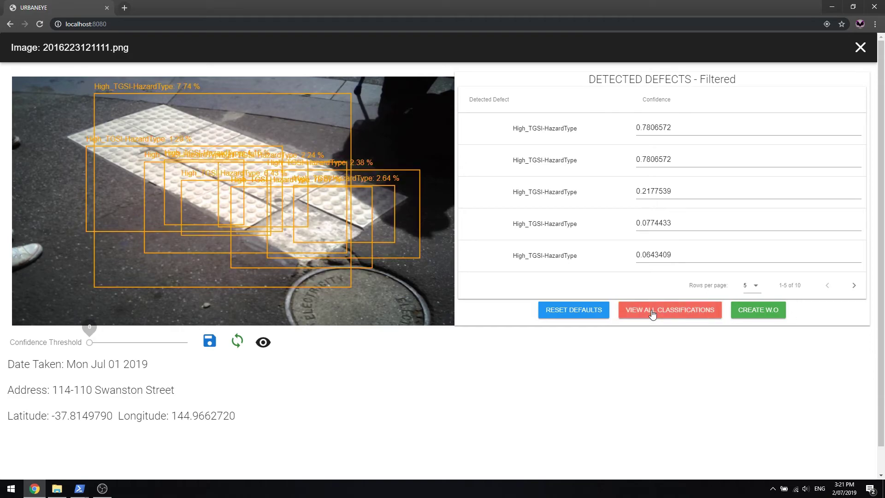